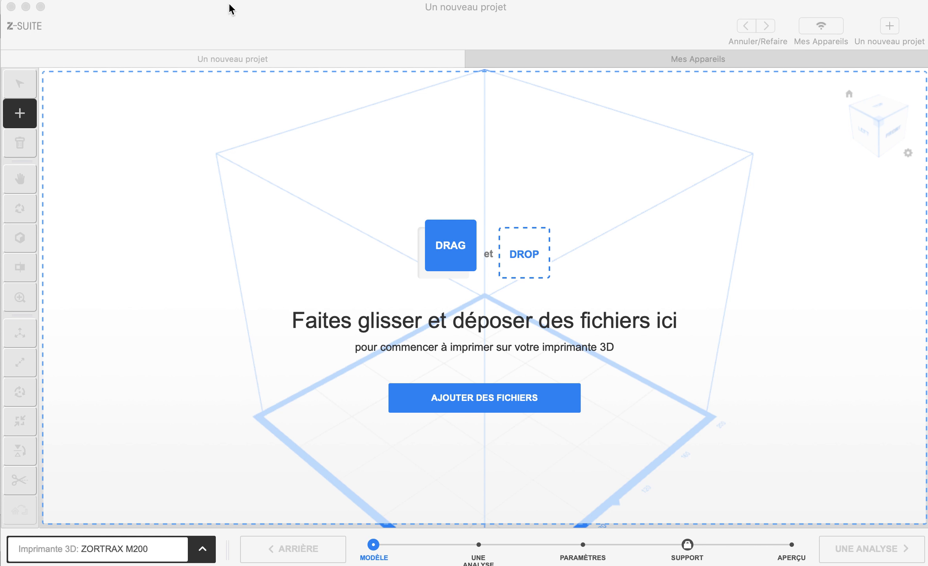
# - Browse the program's file menus, closing them without choosing a command
pyautogui.click(165, 1)
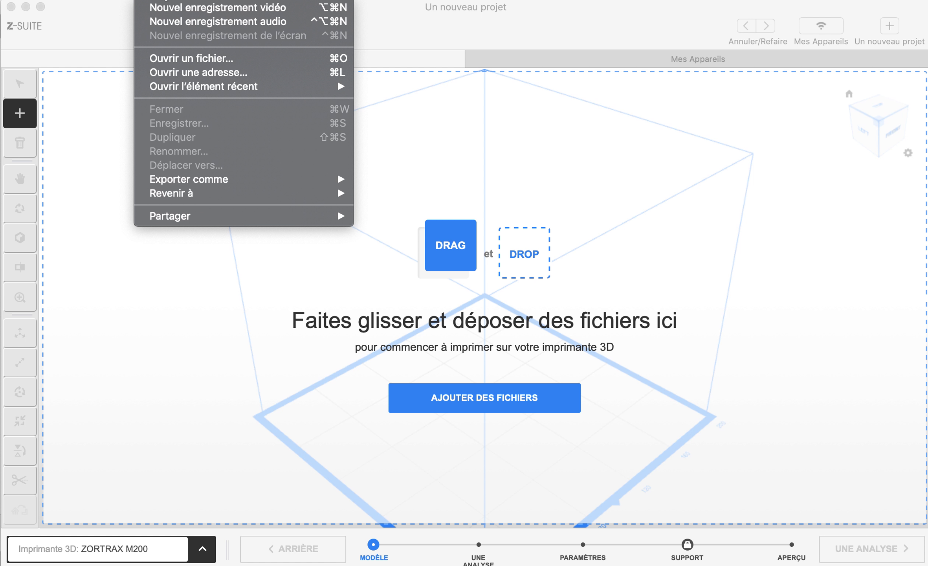
pyautogui.press('Escape')
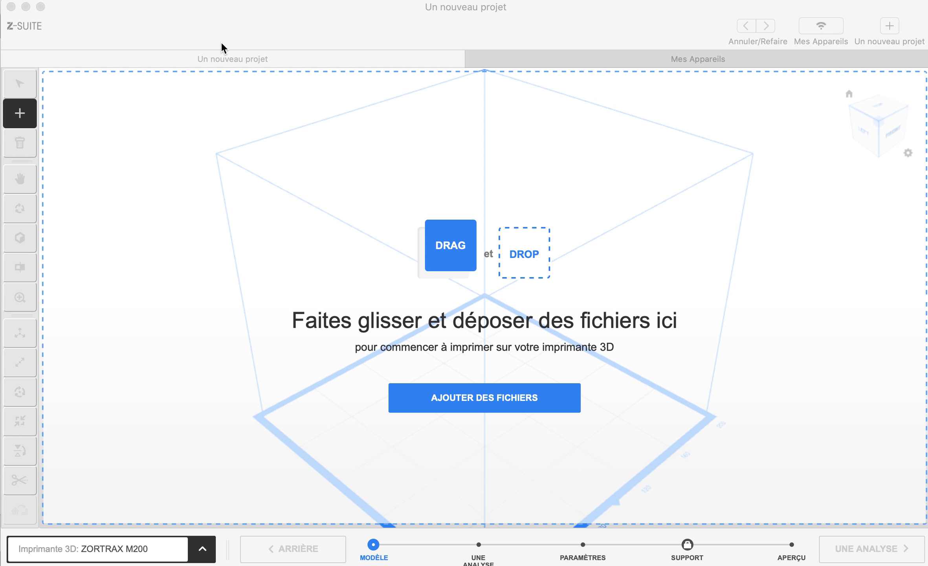
pyautogui.click(112, 1)
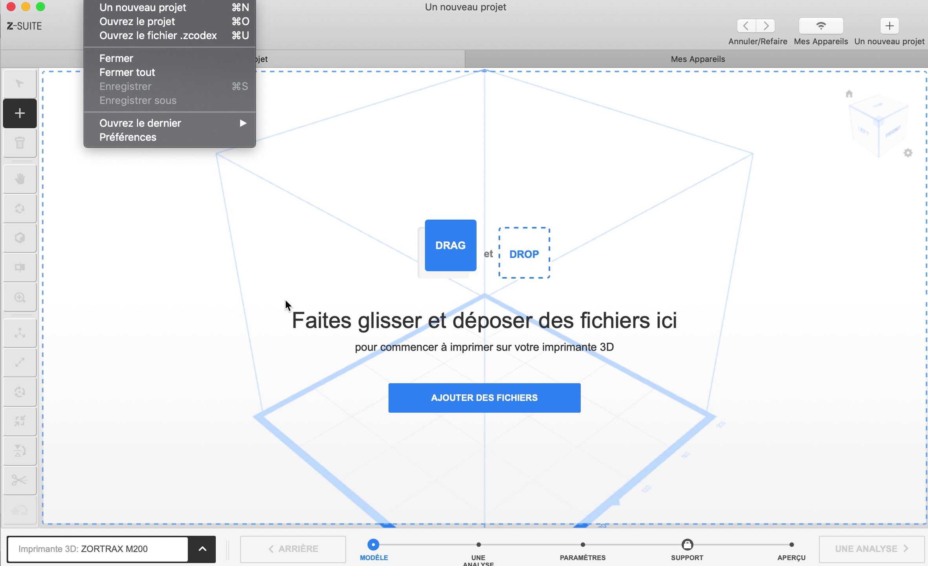
pyautogui.click(322, 228)
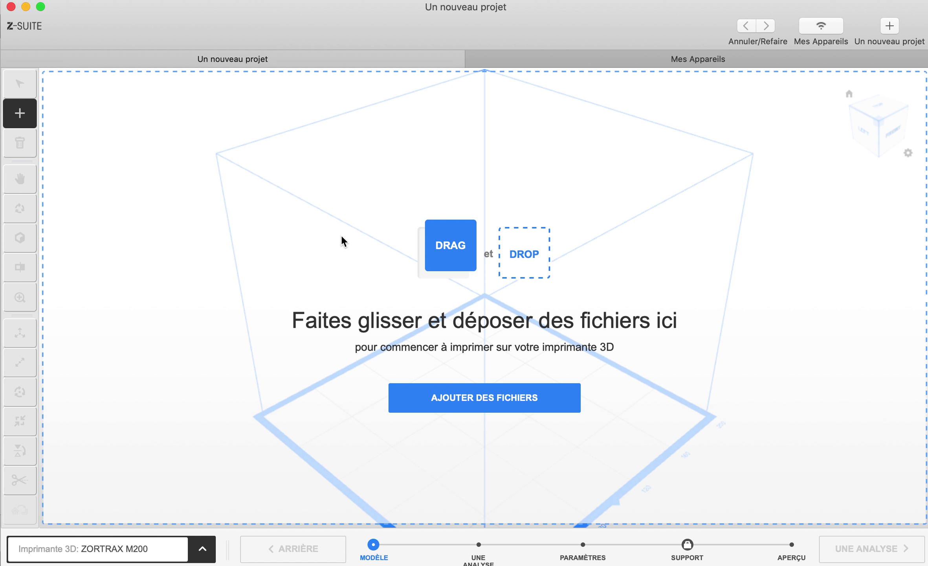
# - Import roulement final 2019.stl from the 3D printer > Roulement folder
pyautogui.click(463, 397)
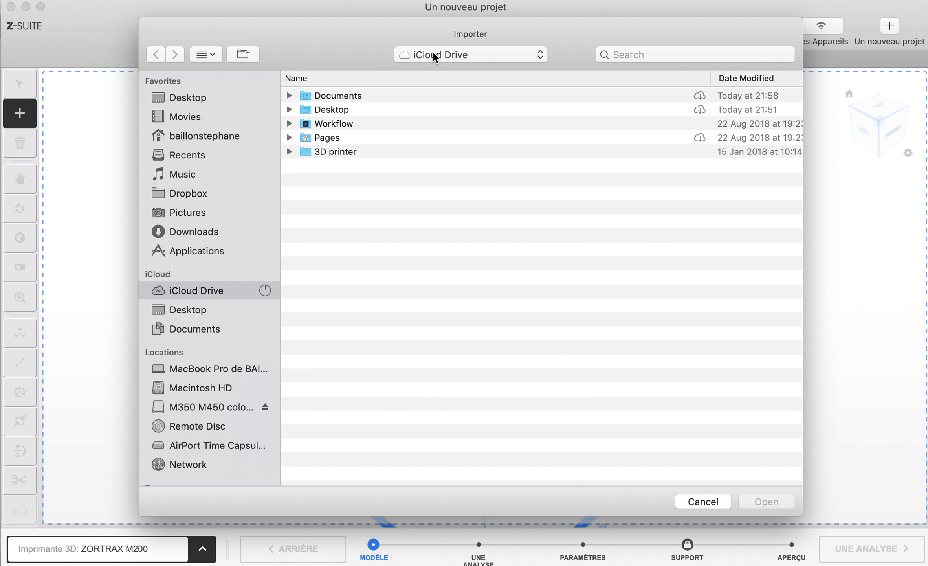
pyautogui.doubleClick(327, 148)
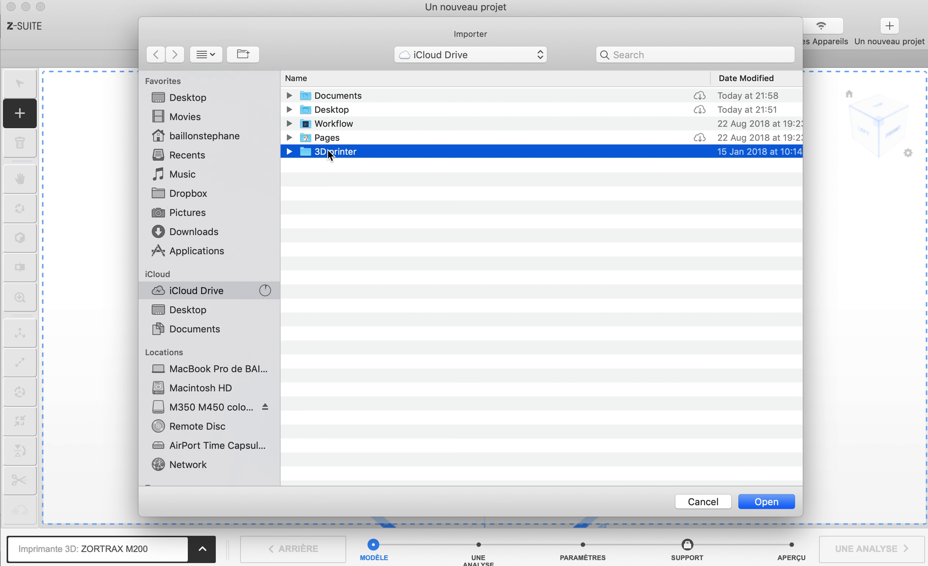
pyautogui.doubleClick(335, 96)
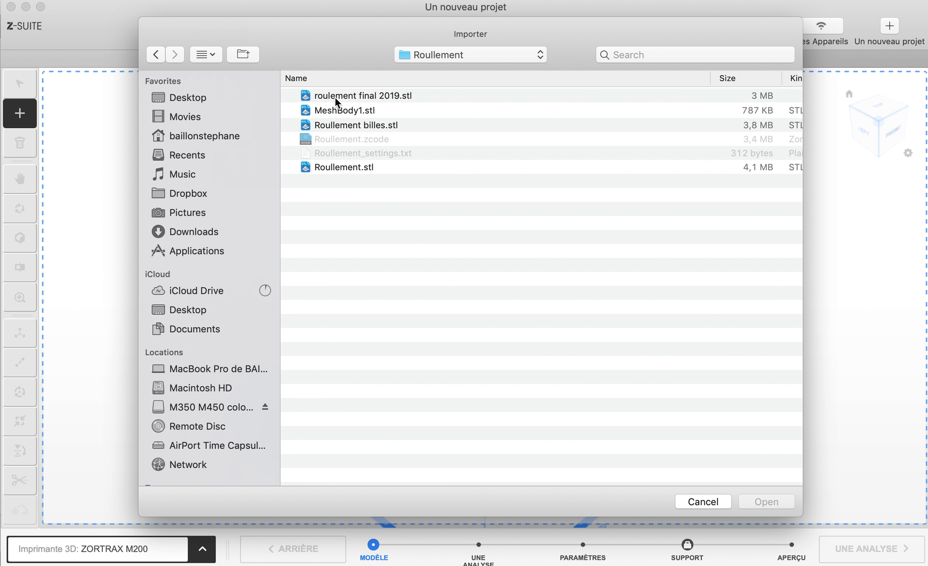
pyautogui.doubleClick(375, 96)
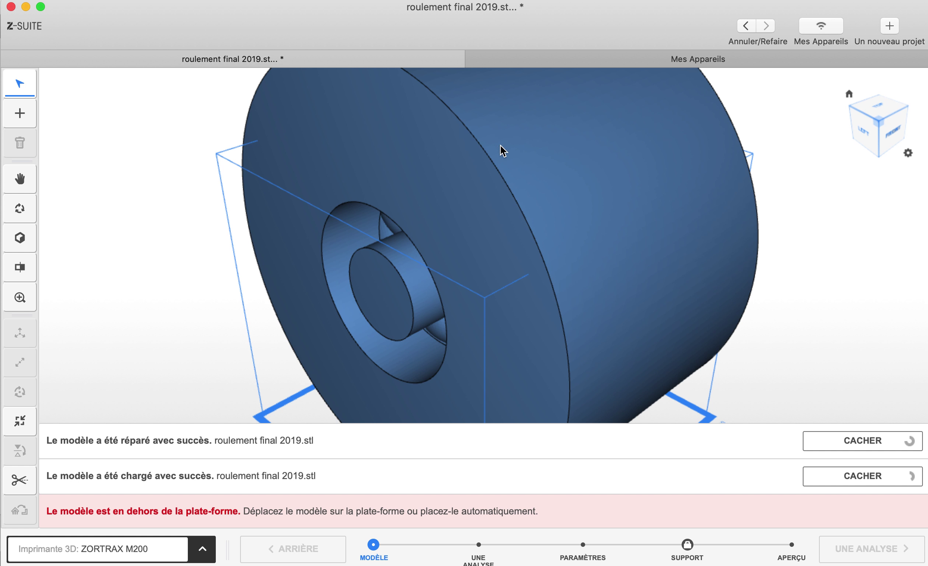
# - Select the bearing and try X scale values of 10% and 40%
pyautogui.click(503, 157)
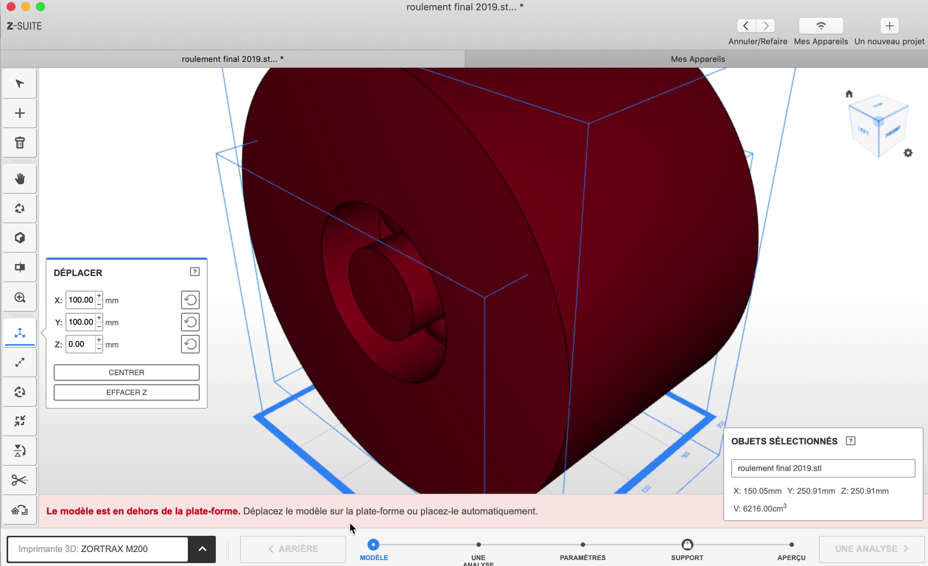
pyautogui.click(20, 362)
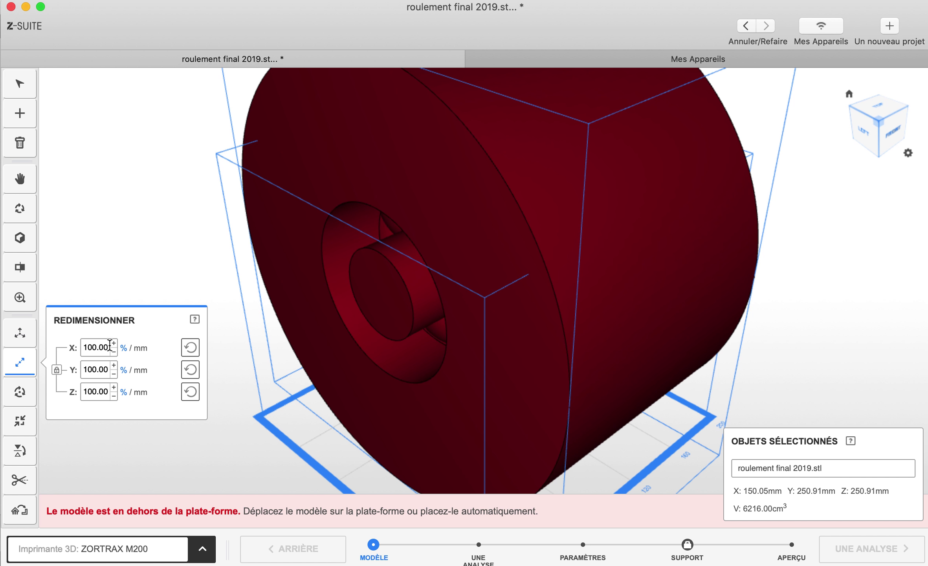
pyautogui.moveTo(103, 346); pyautogui.dragTo(48, 341)
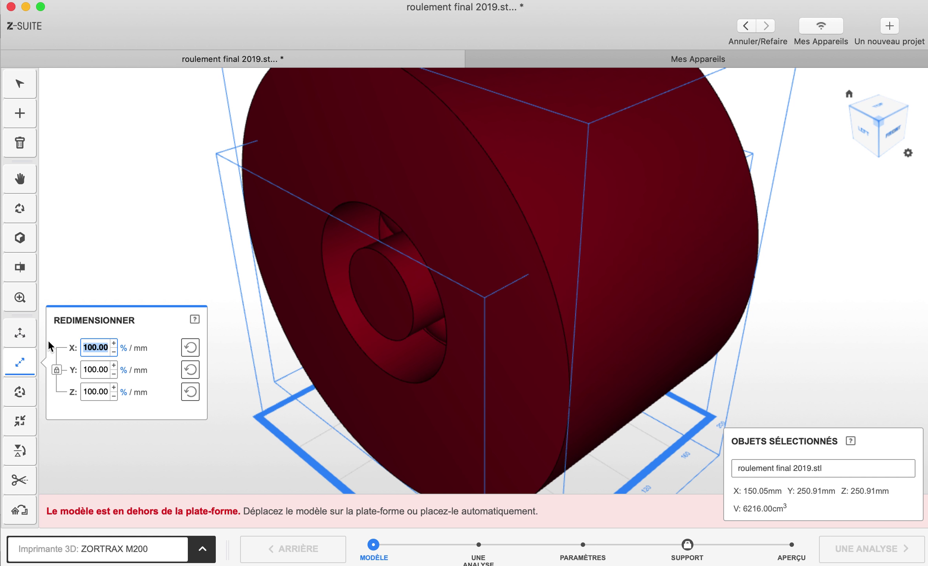
pyautogui.write('10')
pyautogui.press('Return')
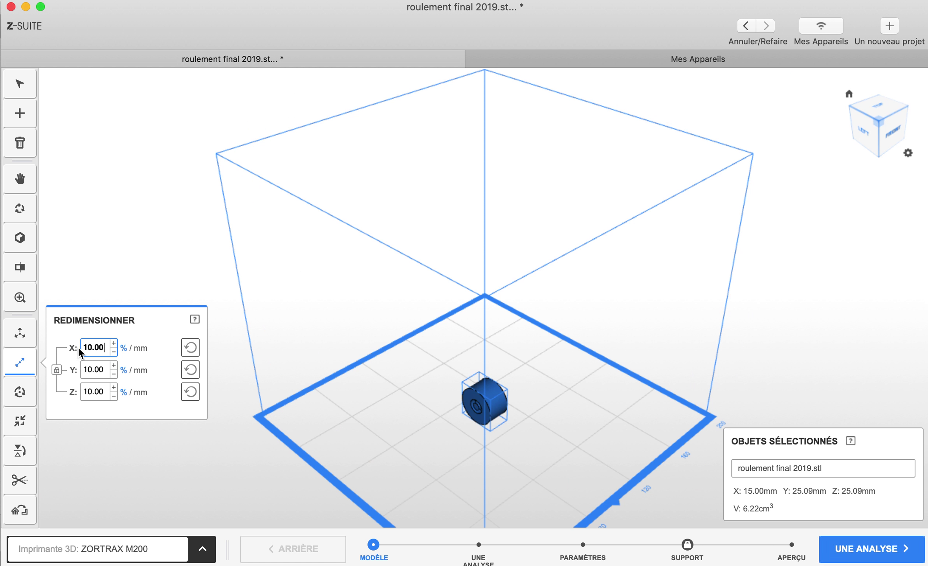
pyautogui.press('BackSpace')
pyautogui.press('BackSpace')
# - Settle on a uniform 25% scale, giving 37.51 × 62.73 × 62.73 mm
pyautogui.press('BackSpace')
pyautogui.press('BackSpace')
pyautogui.press('BackSpace')
pyautogui.write('40')
pyautogui.press('Return')
pyautogui.press('BackSpace')
pyautogui.press('BackSpace')
pyautogui.press('BackSpace')
pyautogui.press('BackSpace')
pyautogui.press('BackSpace')
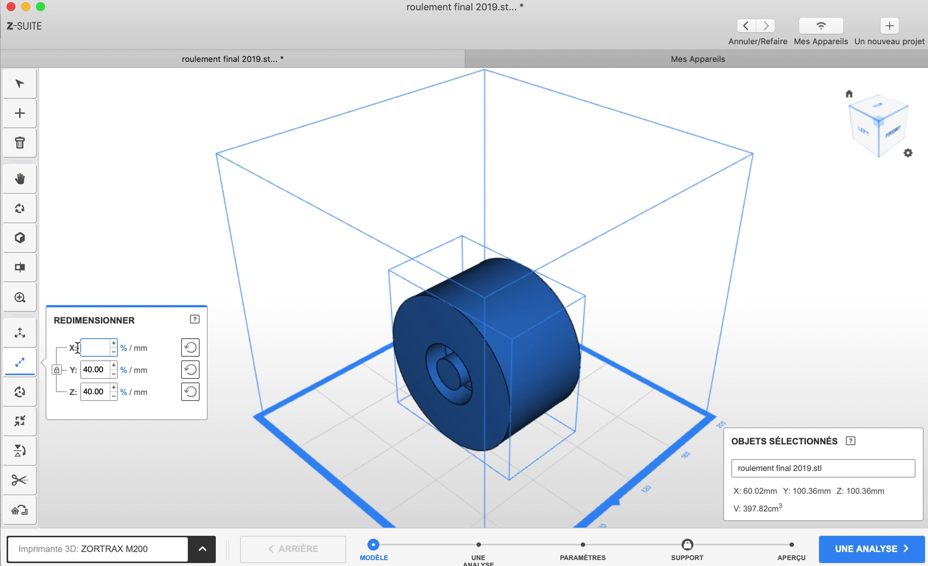
pyautogui.write('302')
pyautogui.press('BackSpace')
pyautogui.press('BackSpace')
pyautogui.press('BackSpace')
pyautogui.write('25')
pyautogui.press('Return')
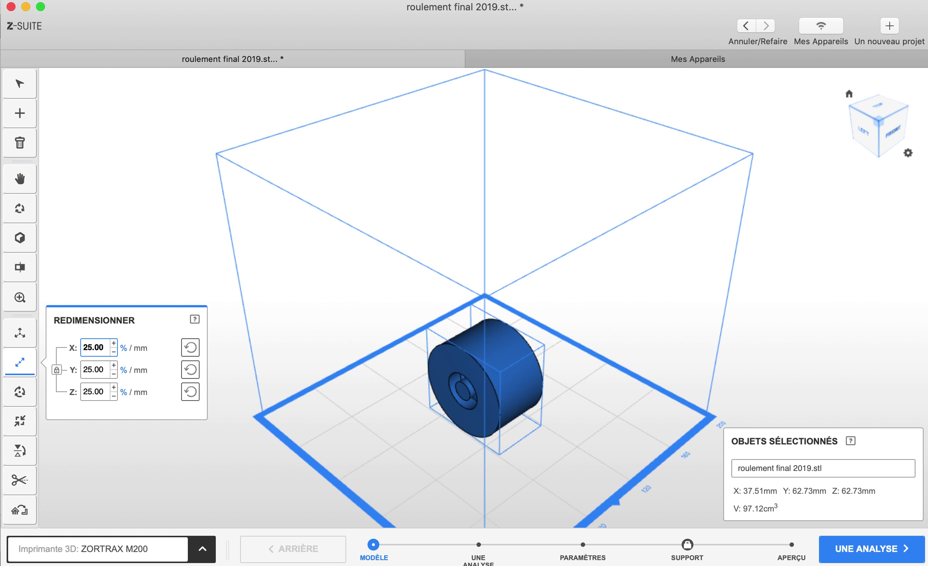
pyautogui.click(20, 333)
pyautogui.click(20, 391)
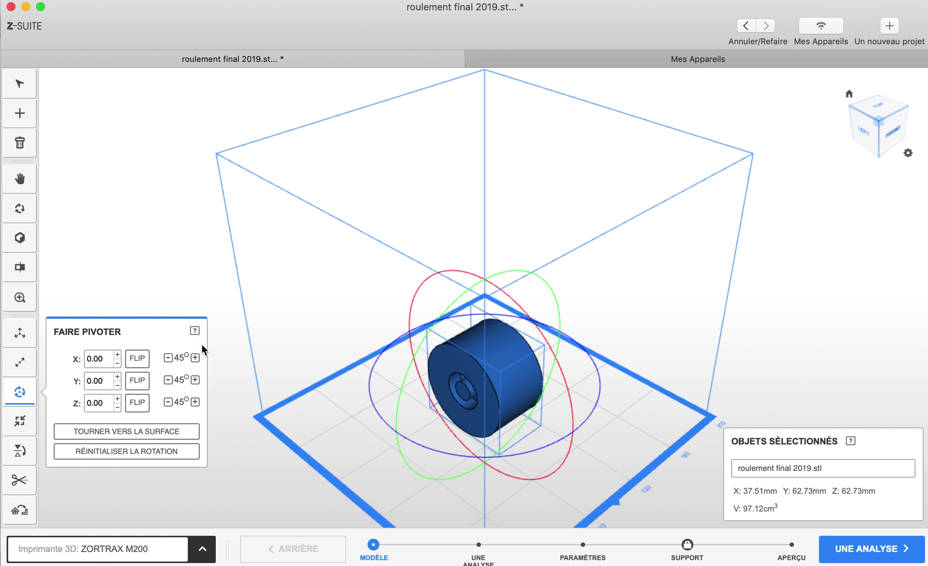
# - Rotate the bearing 90° about Y and run the wall-thickness analysis, reporting 100% correct
pyautogui.click(195, 379)
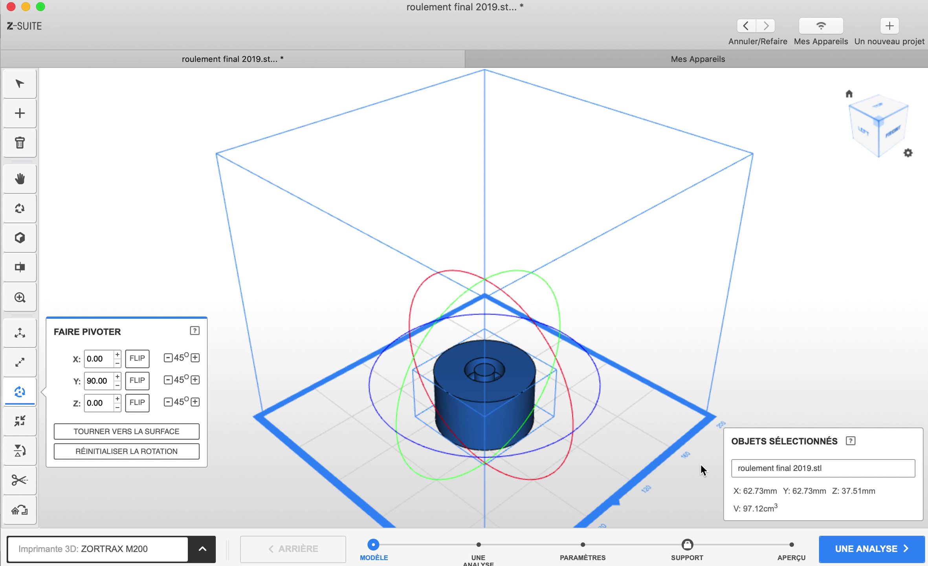
pyautogui.click(848, 550)
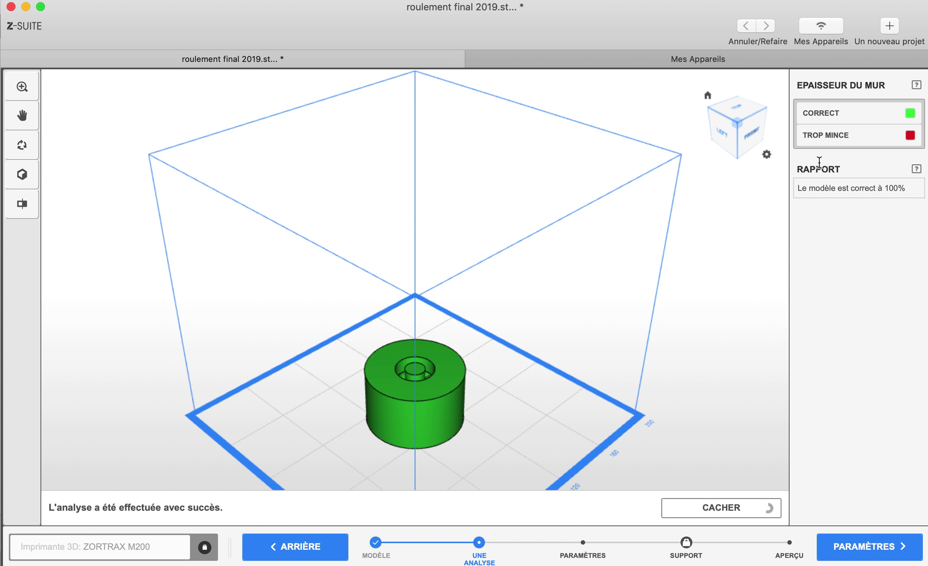
pyautogui.click(737, 116)
# - Reset the view and continue to print settings: Z-ABS, 0.4 nozzle, 0.14 layers, 20% infill
pyautogui.moveTo(733, 157)
pyautogui.mouseDown()
pyautogui.moveTo(600, 103)
pyautogui.moveTo(617, 132)
pyautogui.moveTo(553, 41)
pyautogui.moveTo(447, 411)
pyautogui.mouseUp()
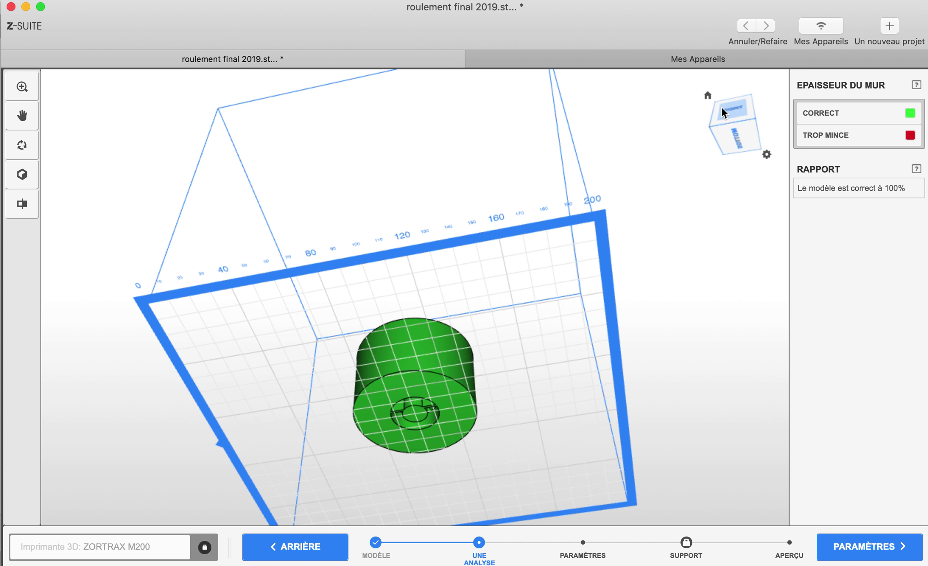
pyautogui.click(708, 94)
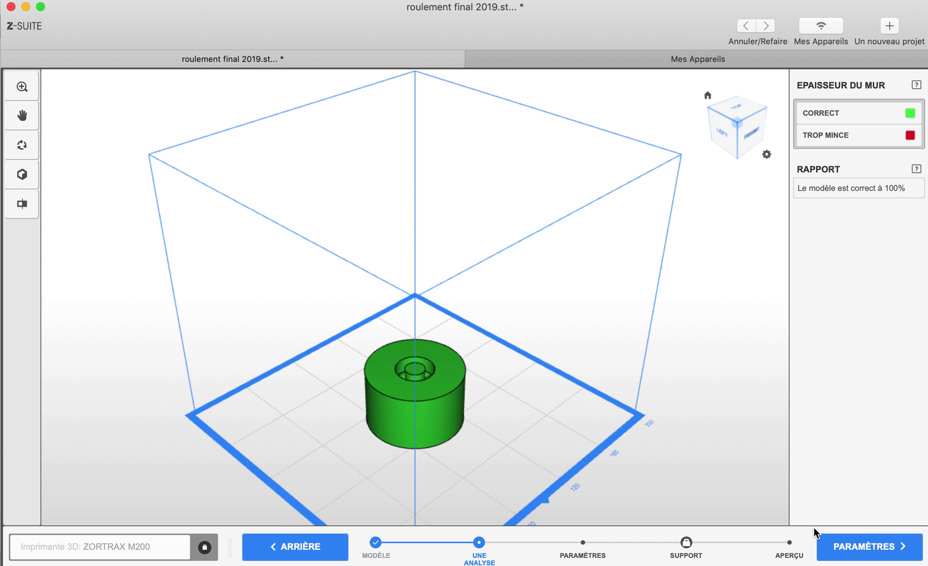
pyautogui.click(871, 546)
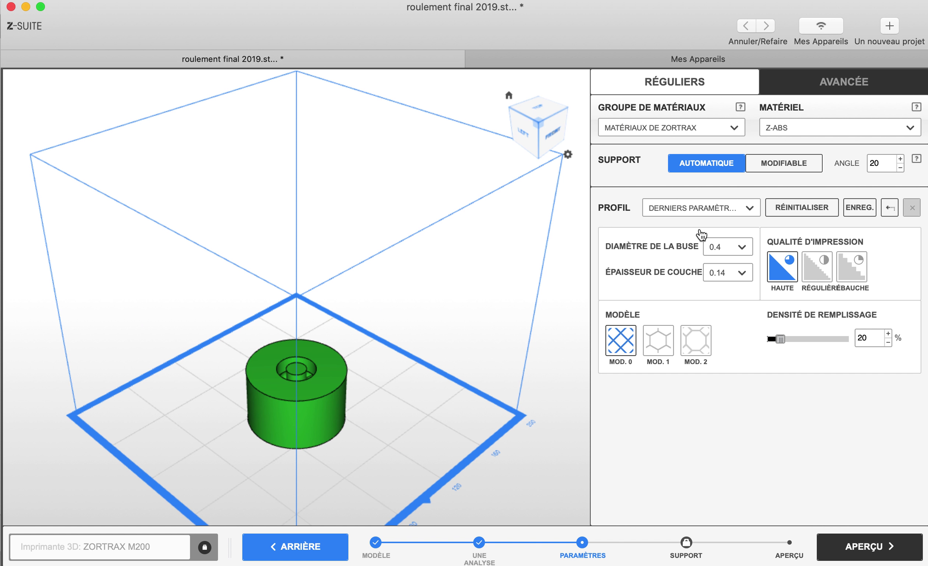
# - Choose 0.19 mm layer thickness with modifiable supports and proceed to the support stage
pyautogui.click(741, 273)
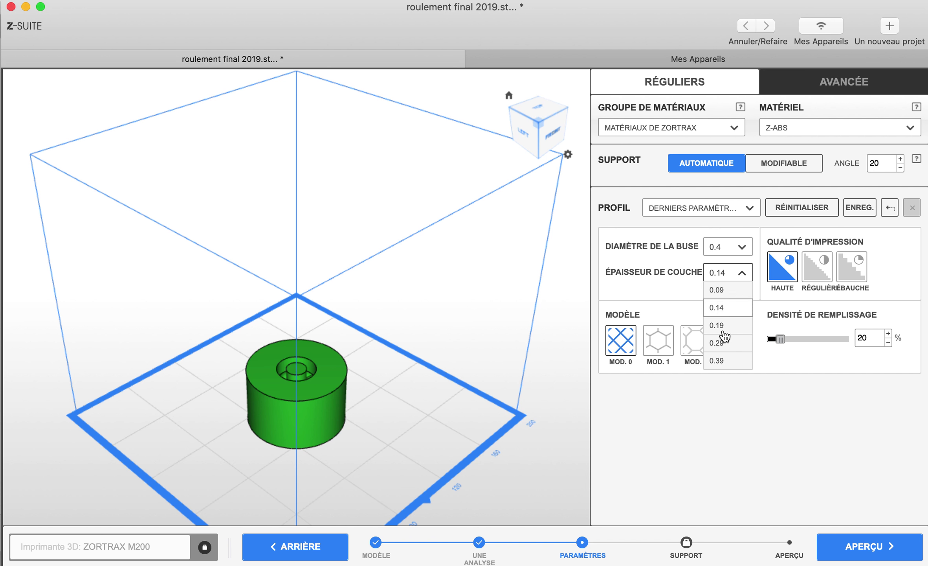
pyautogui.click(722, 331)
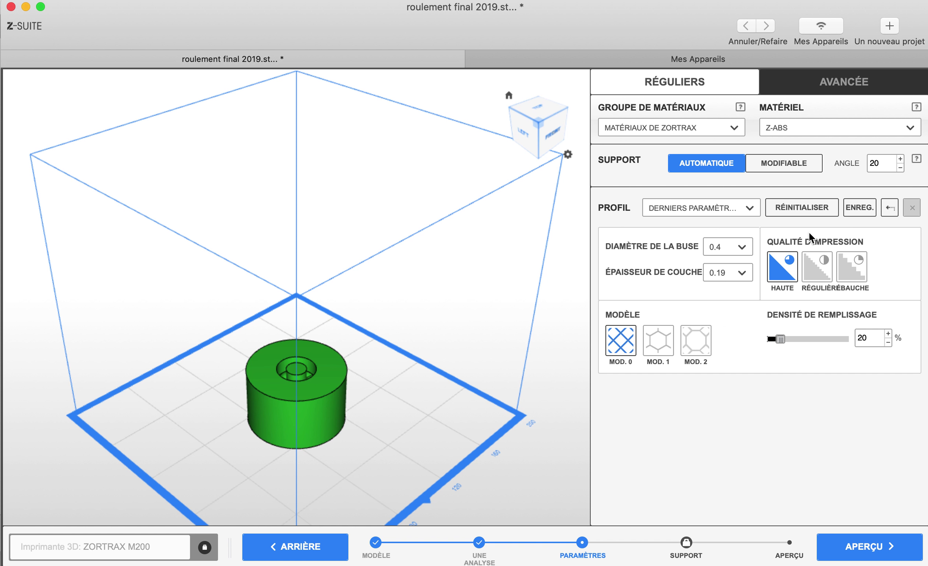
pyautogui.click(791, 164)
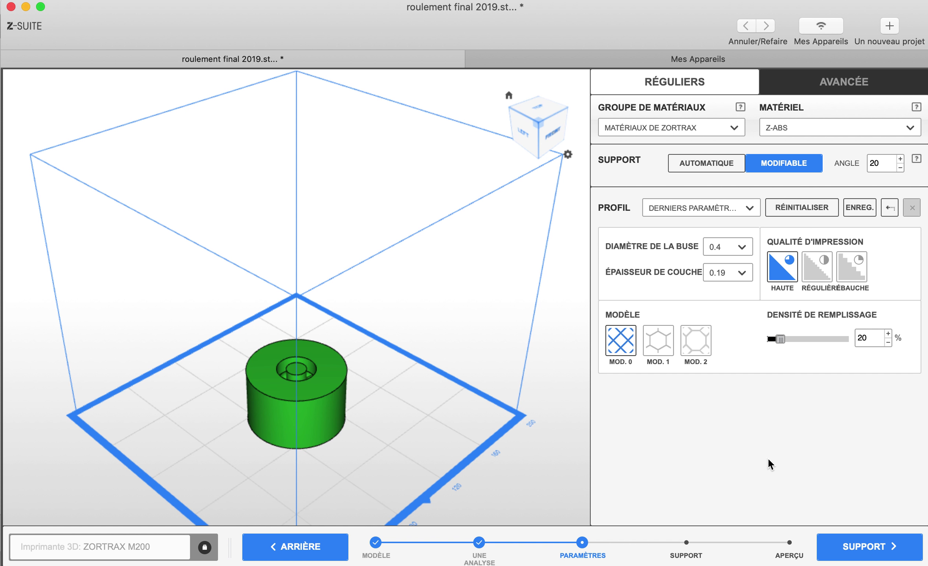
pyautogui.click(852, 544)
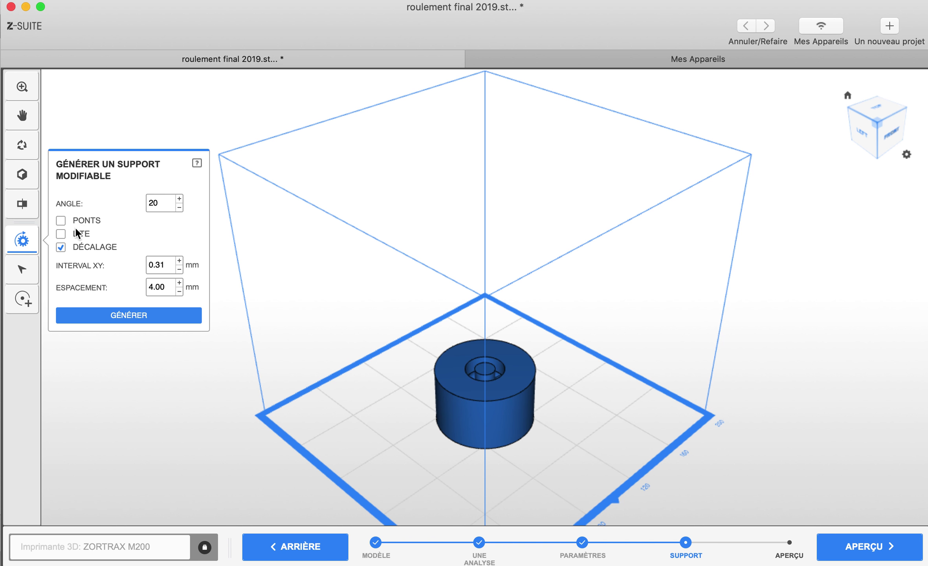
# - Generate Lite supports without offset and slice, previewing 4h 20m and 15.95m (38g)
pyautogui.click(61, 234)
pyautogui.click(135, 319)
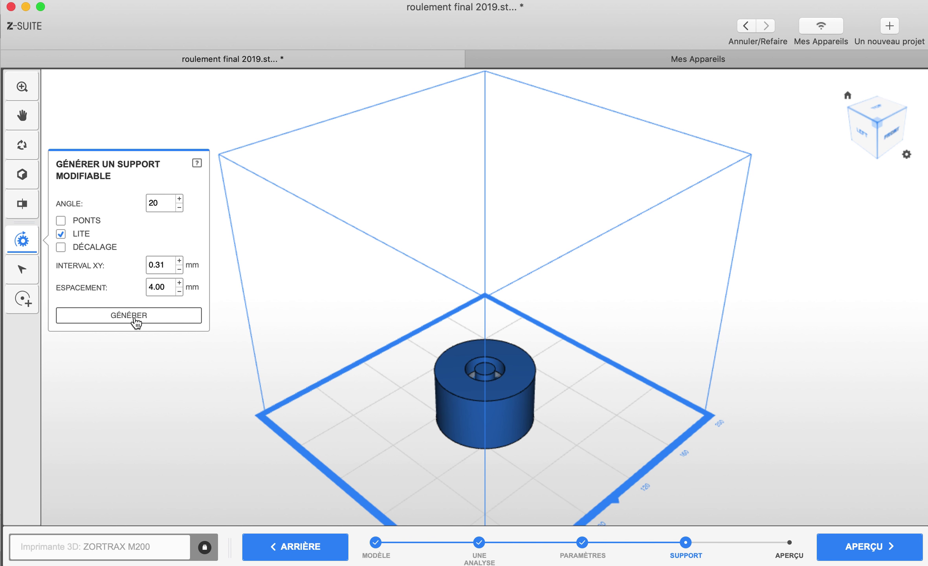
pyautogui.click(883, 554)
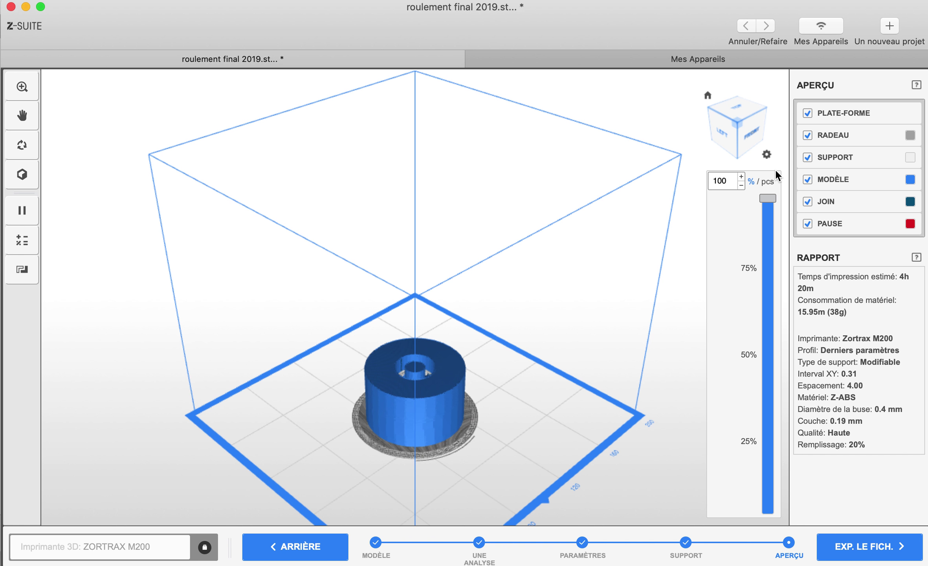
pyautogui.moveTo(767, 500); pyautogui.dragTo(729, 185)
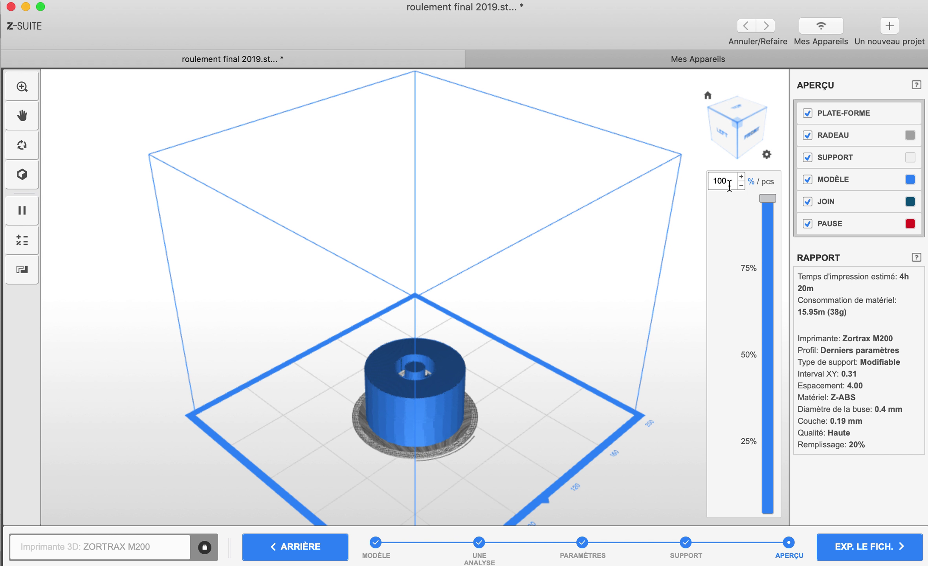